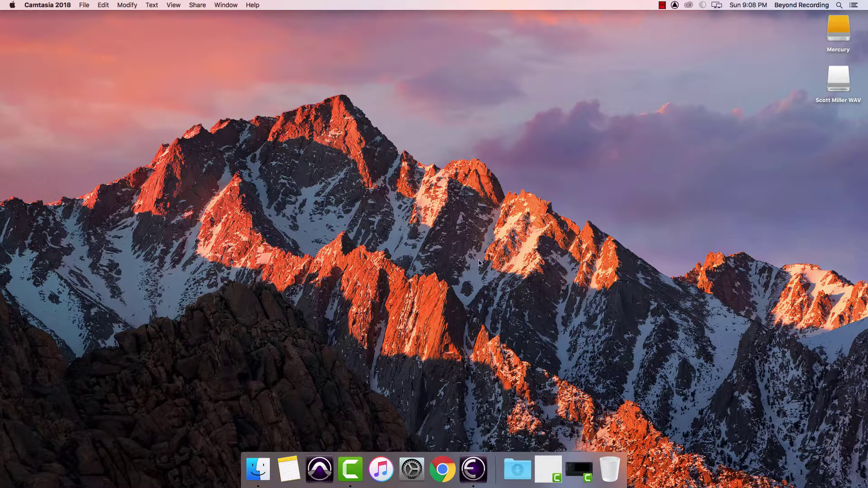
Launch Pro Tools through Spotlight and open the Applications folder in Finder.
left_click(839, 5)
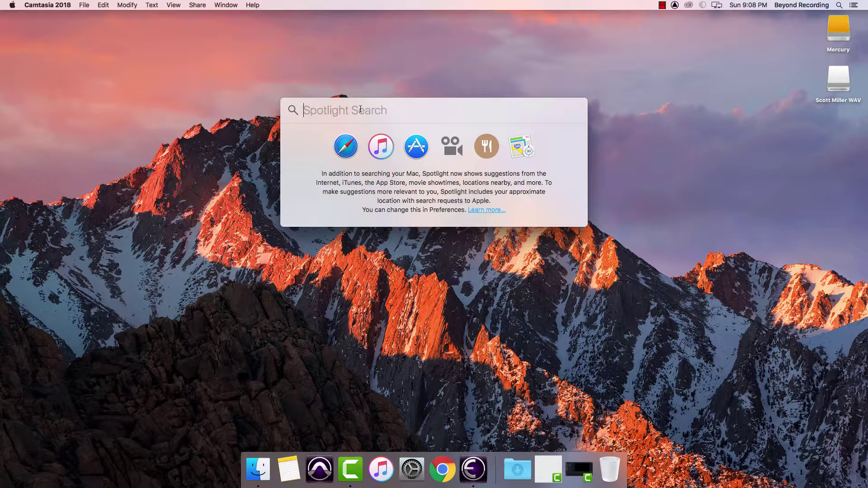
type("Pro Tools")
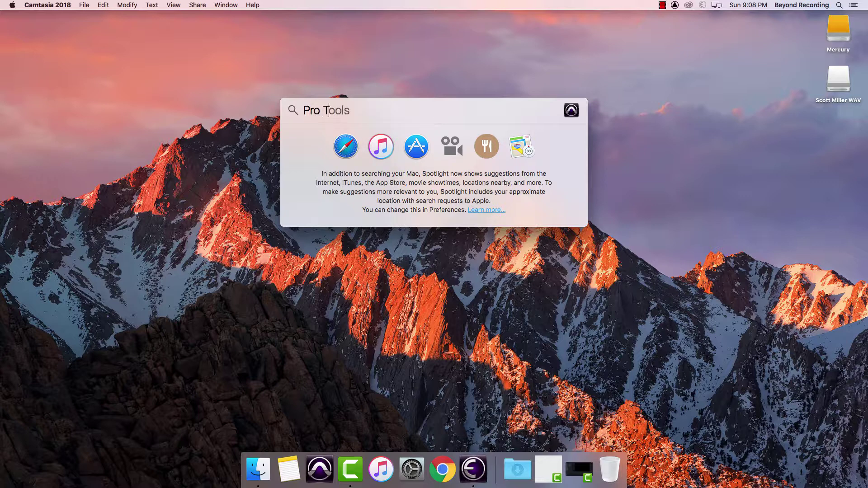
key("Return")
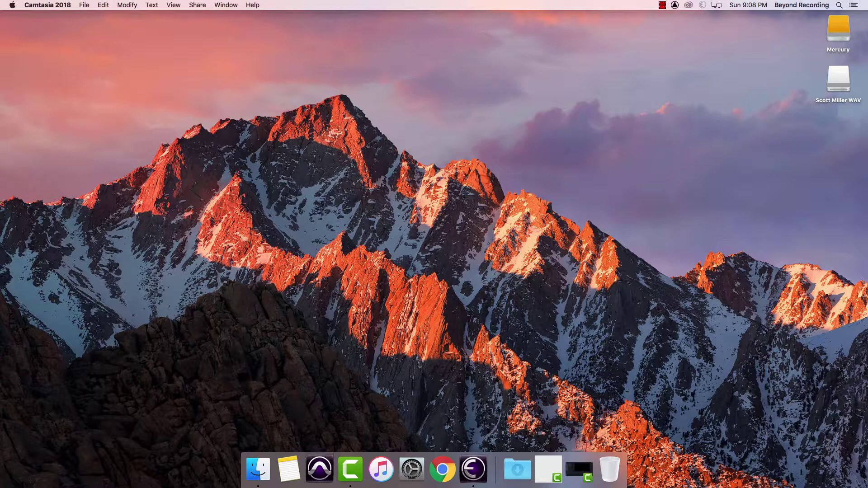
key("shift+super+a")
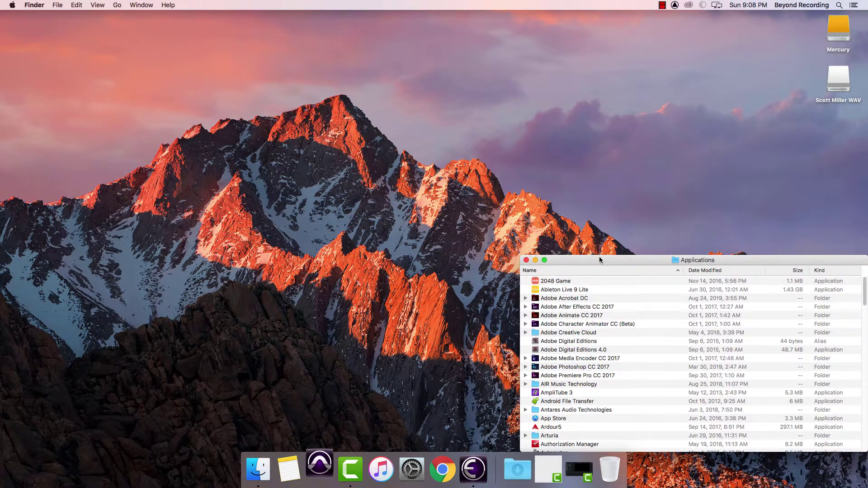
Move the Applications window up and left while Pro Tools loads its Dashboard.
left_click_drag(599, 257, 552, 133)
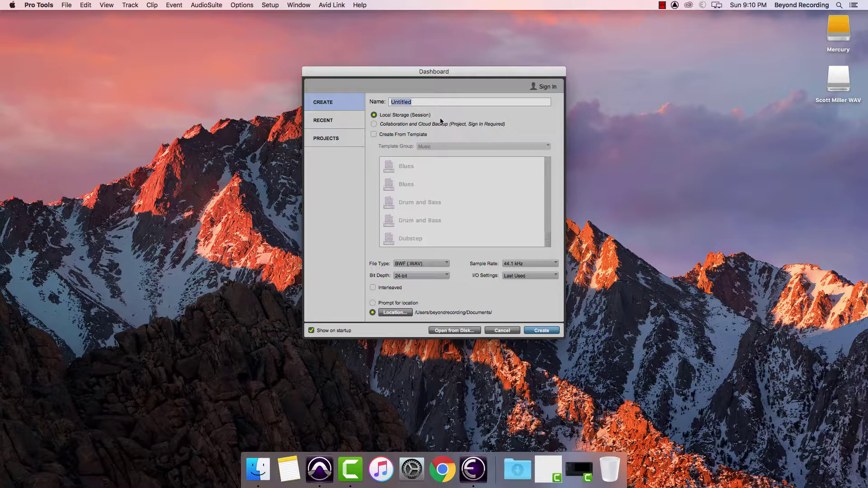
Type the example Client_Project_Function_Date, then replace it with the client's surname plus _PostProductionTemplate_09012019.
type("Client")
type("_Project_Func")
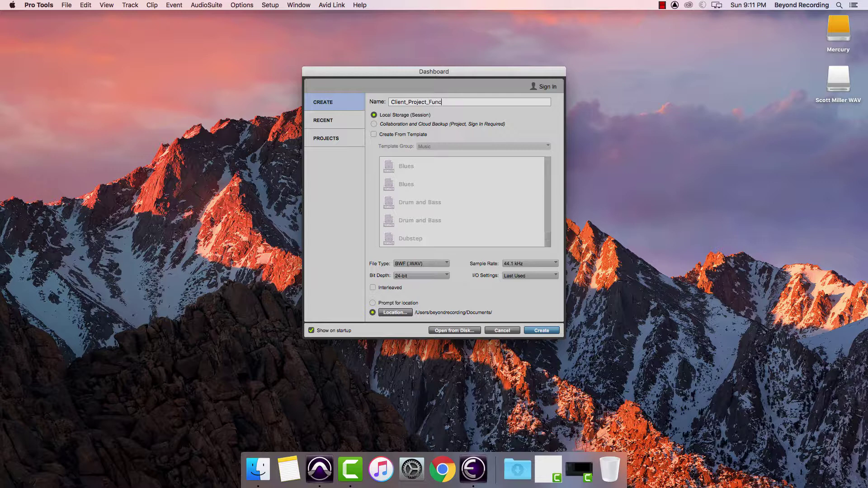
type("tion")
type("_Date")
key("BackSpace")
key("BackSpace")
key("BackSpace")
key("BackSpace")
key("BackSpace")
key("BackSpace")
key("BackSpace")
key("BackSpace")
key("BackSpace")
key("BackSpace")
key("BackSpace")
key("BackSpace")
key("BackSpace")
key("BackSpace")
key("BackSpace")
key("BackSpace")
key("BackSpace")
key("BackSpace")
key("BackSpace")
key("BackSpace")
key("BackSpace")
key("BackSpace")
type("Miller_PostProductionTemplate_09012019")
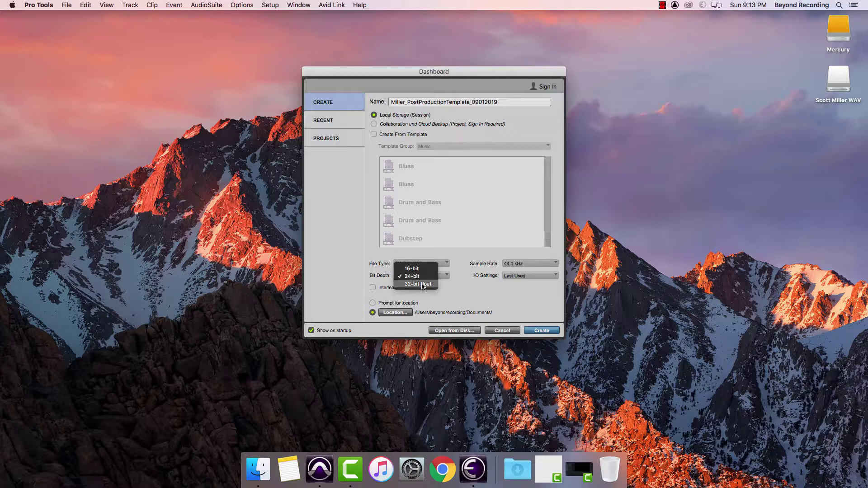
Choose 24-bit in the Bit Depth menu, leaving BWF (WAV) format unchanged.
left_click(438, 279)
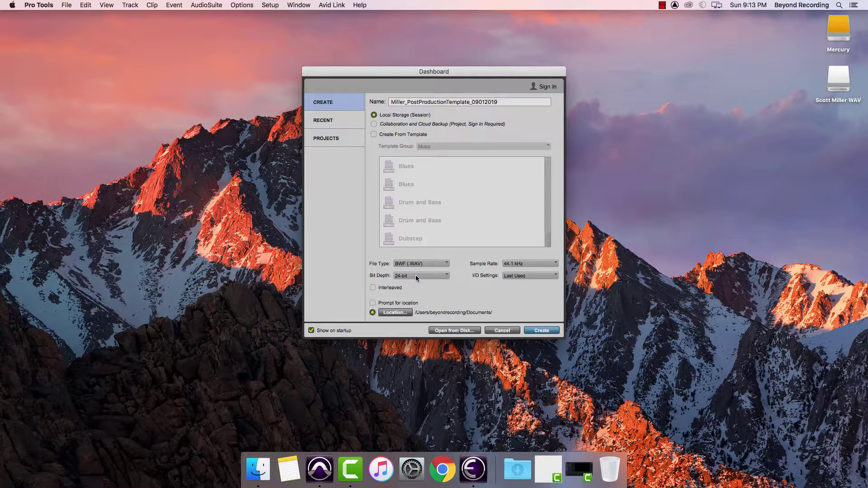
Change the Sample Rate pop-up from 44.1 kHz to 48 kHz.
left_click(530, 264)
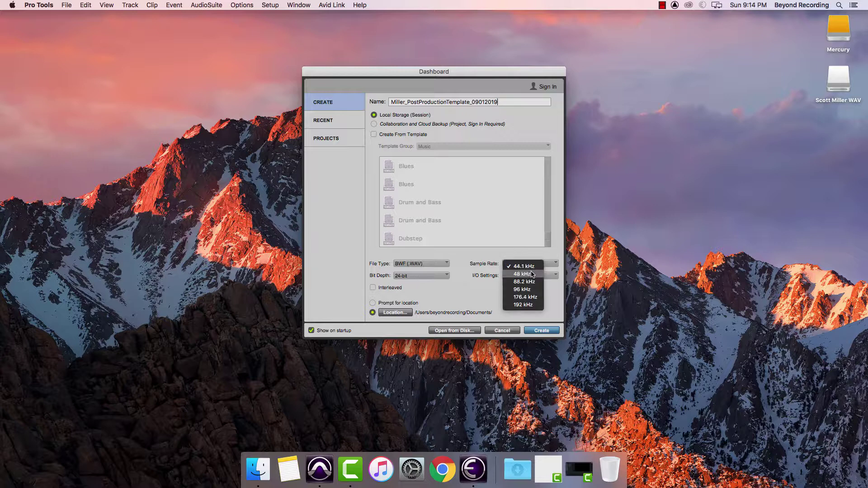
left_click(531, 274)
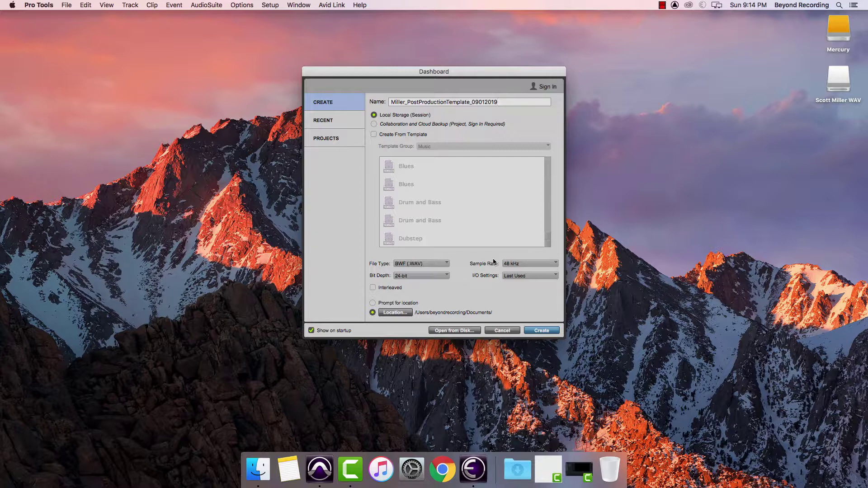
left_click(520, 264)
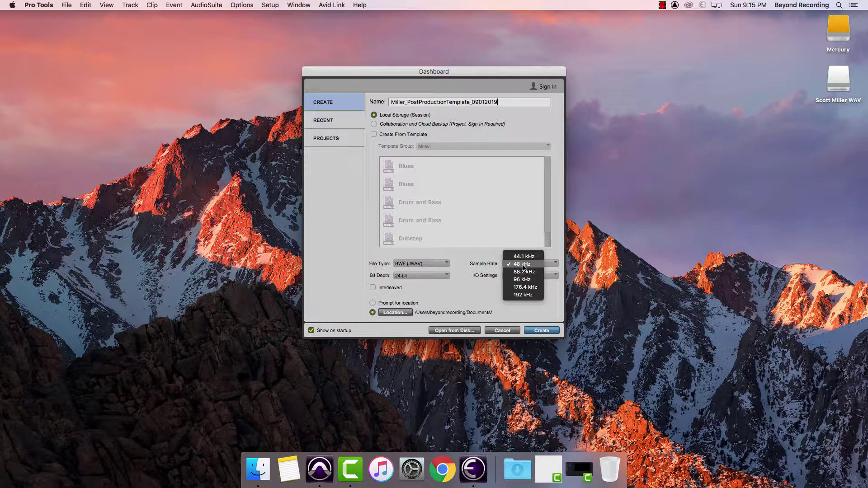
left_click(523, 266)
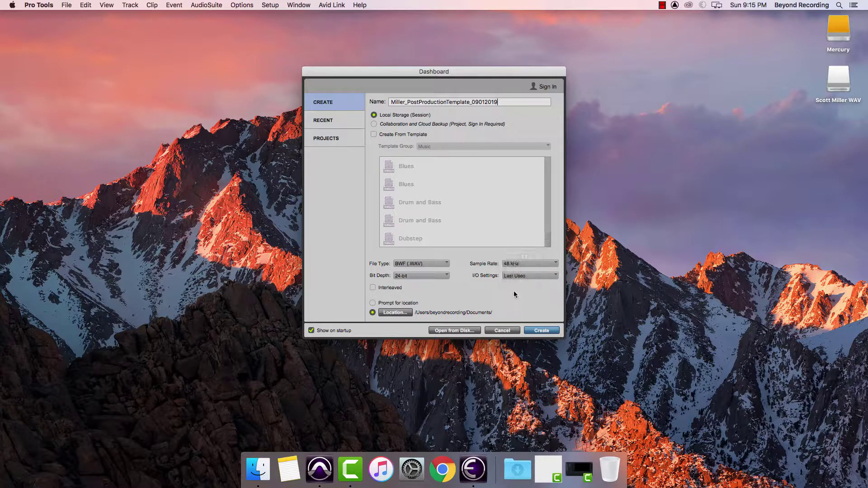
Pick the Stereo Mix preset in the I/O Settings menu in place of Last Used.
left_click(532, 276)
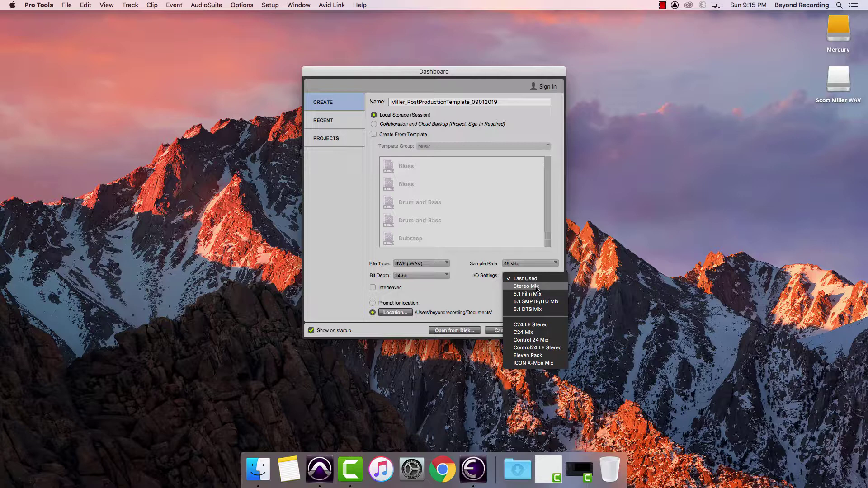
left_click(537, 290)
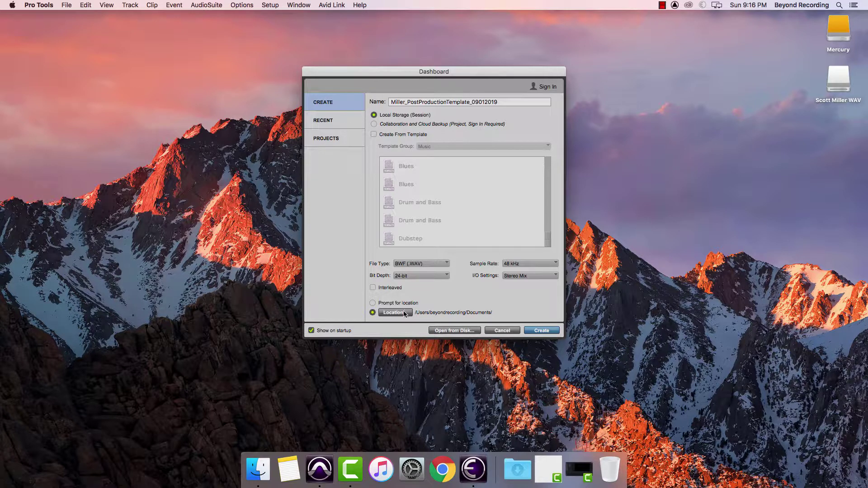
Enable Prompt for location, create the session, and save it to the Mercury drive.
left_click(373, 303)
left_click(542, 331)
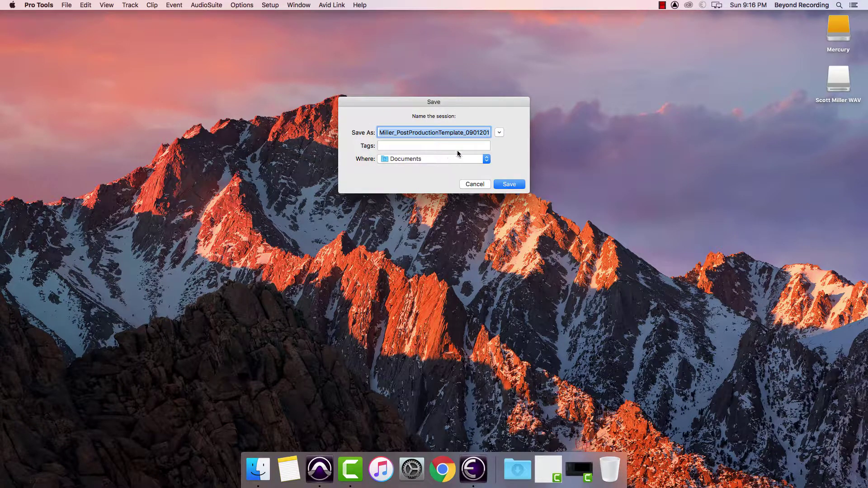
left_click(499, 133)
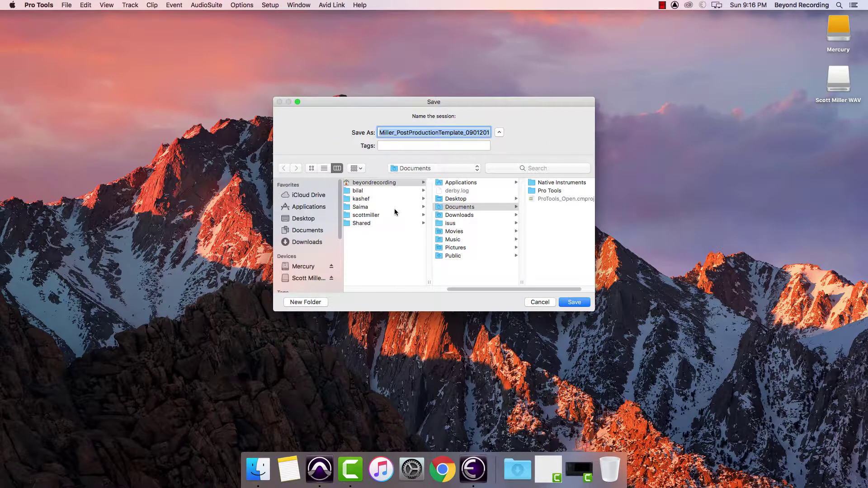
left_click(304, 268)
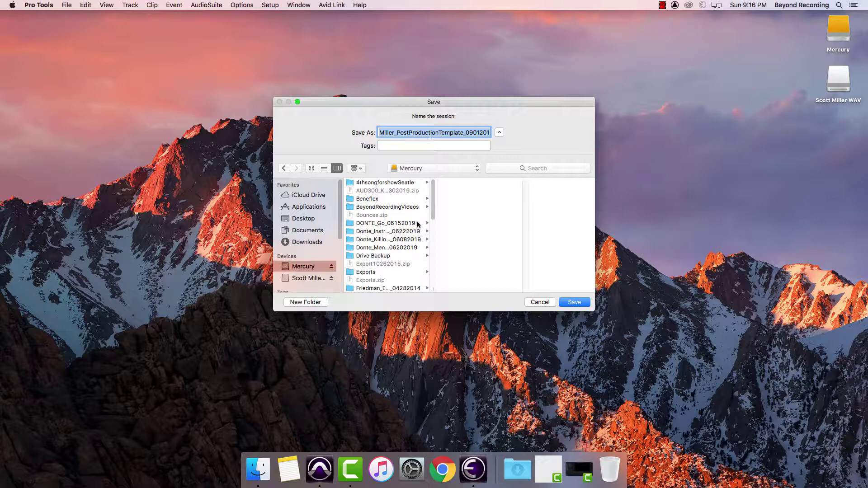
left_click(575, 305)
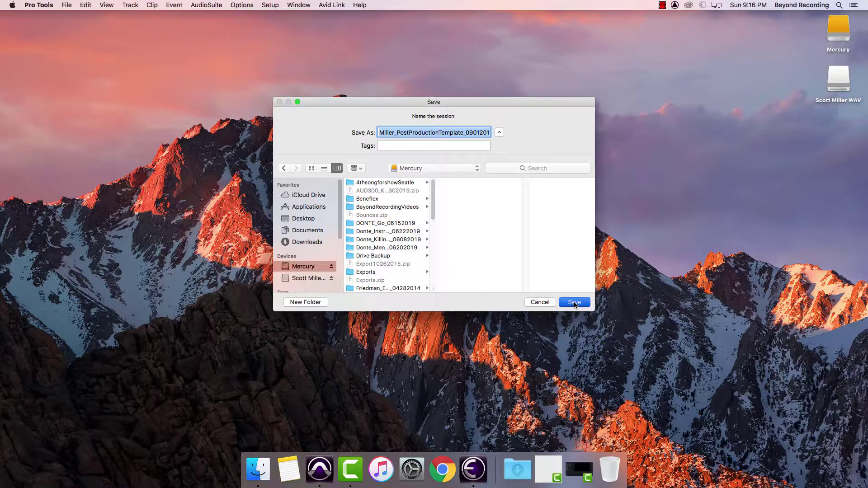